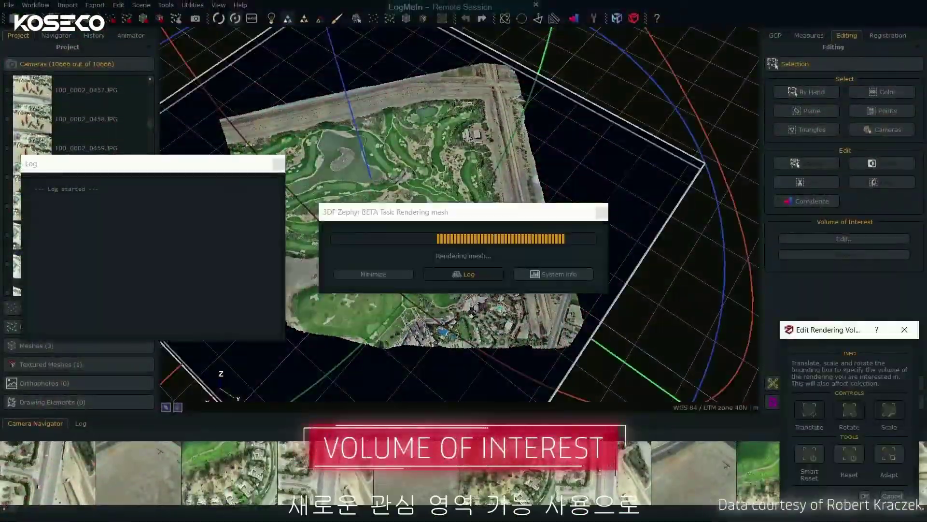
- Adjust the rendering volume of interest to keep only the strip along the golf course mesh's far edge
left_click_drag(630, 304, 606, 290)
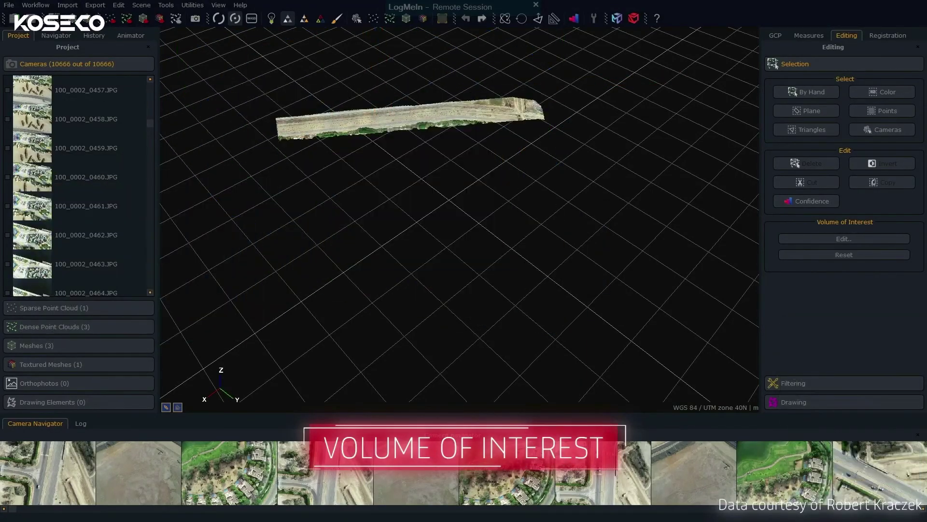
scroll(408, 114, "up", 5)
left_click_drag(407, 114, 231, 120)
scroll(459, 215, "down", 3)
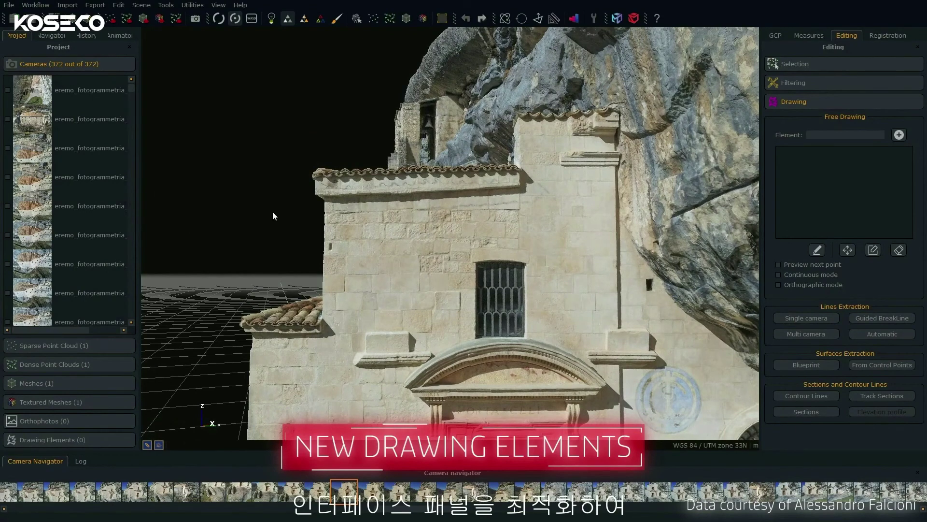
- Create a polyline drawing element named "Drawing element" and trace the outline of the facade's barred window
left_click(899, 135)
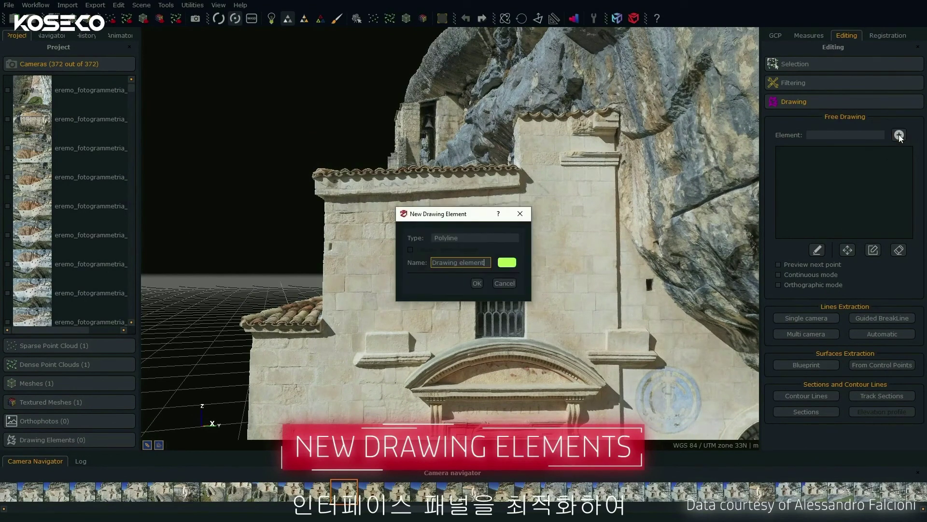
left_click(476, 284)
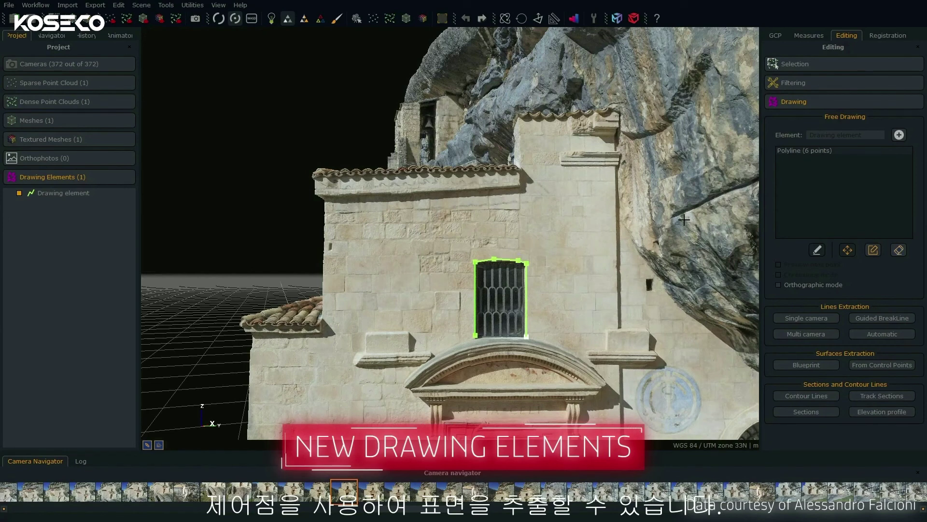
double_click(68, 192)
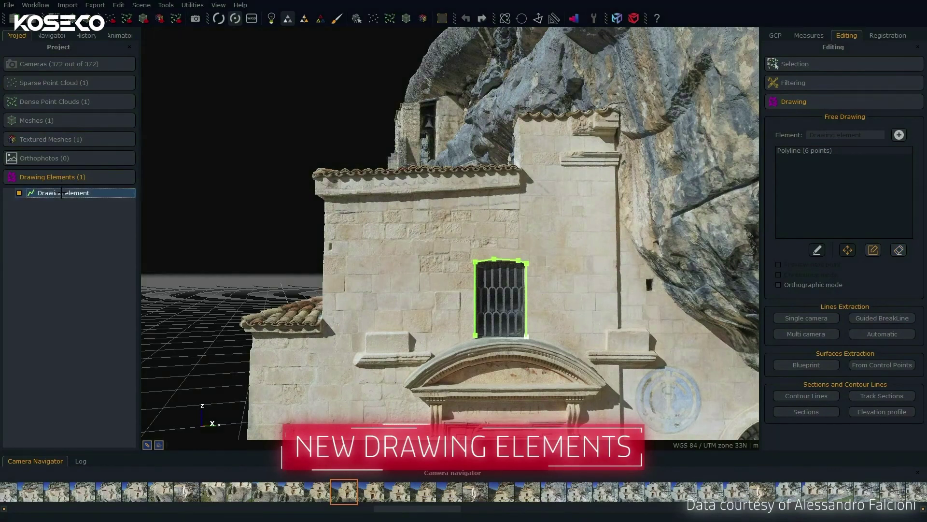
left_click(394, 192)
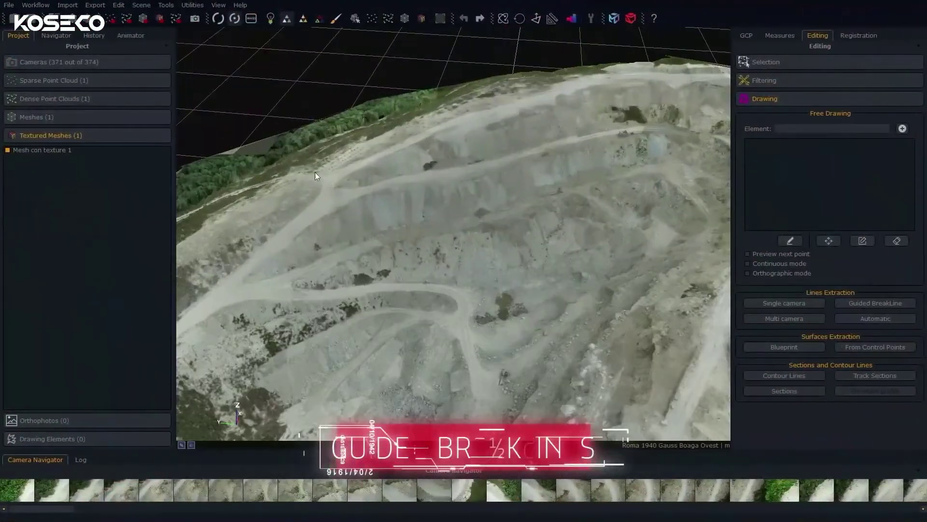
- Display the quarry mesh without its texture and with lighting turned on
left_click(269, 22)
left_click(291, 18)
left_click_drag(364, 236, 319, 255)
scroll(366, 255, "up", 2)
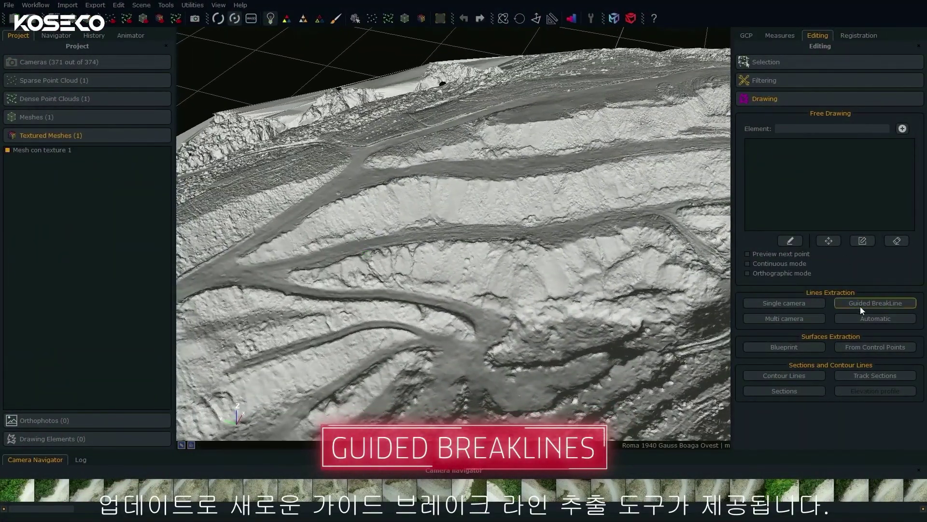
- Start a guided breakline on Mesh 1 and add a light blue element named Break Line
left_click(860, 307)
left_click(568, 251)
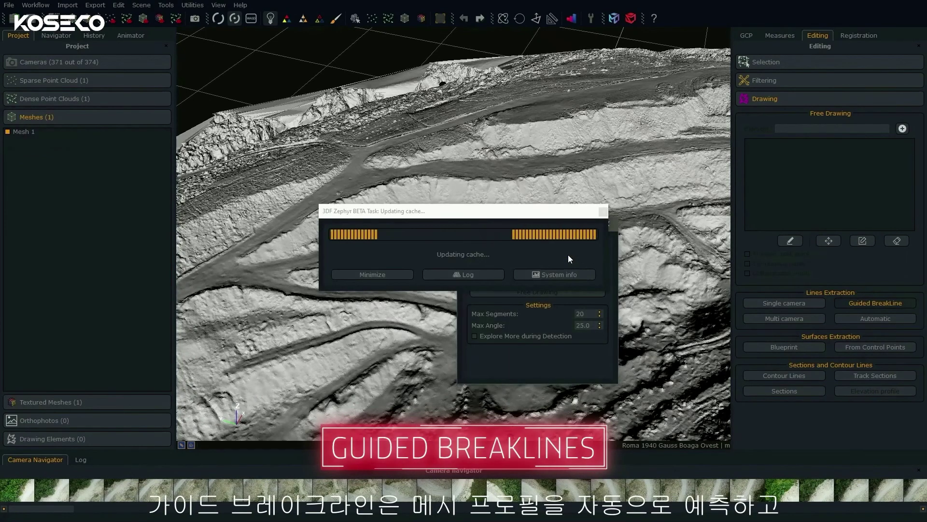
left_click(598, 259)
left_click(581, 297)
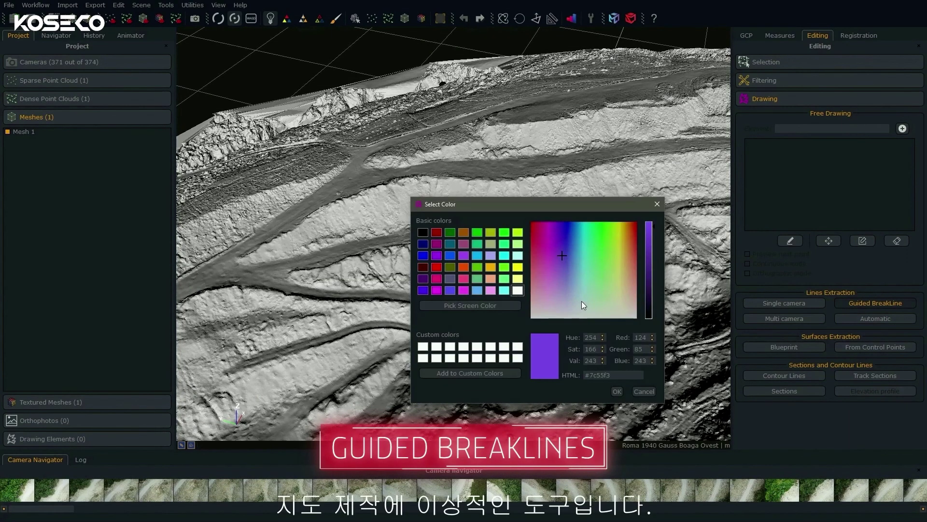
left_click(582, 241)
left_click(617, 392)
left_click(550, 320)
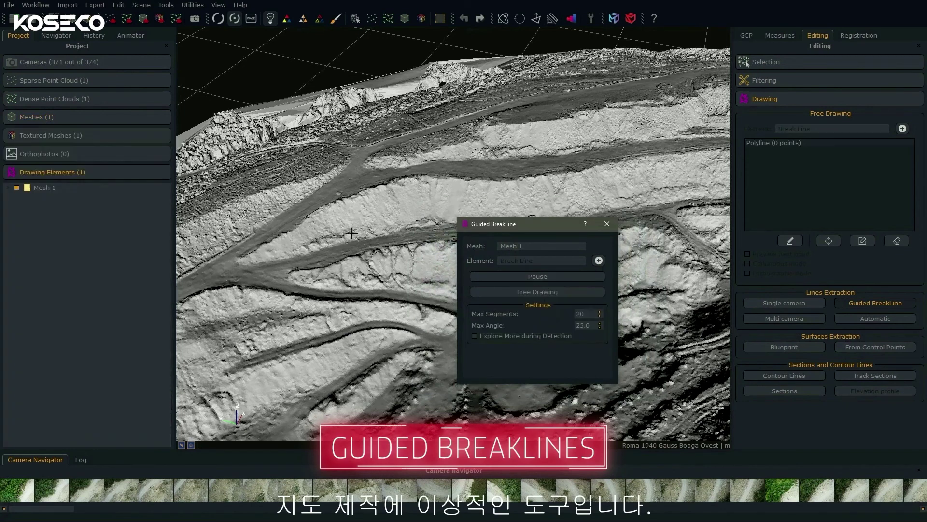
- Trace the guided breakline along the quarry's upper terrace edge, starting at the road junction, and close the tool
left_click(239, 257)
left_click(424, 175)
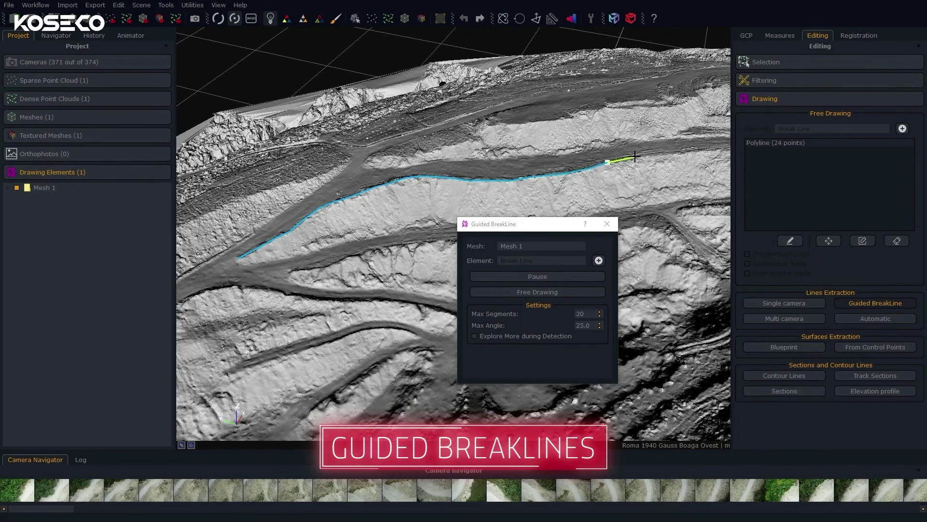
left_click(582, 278)
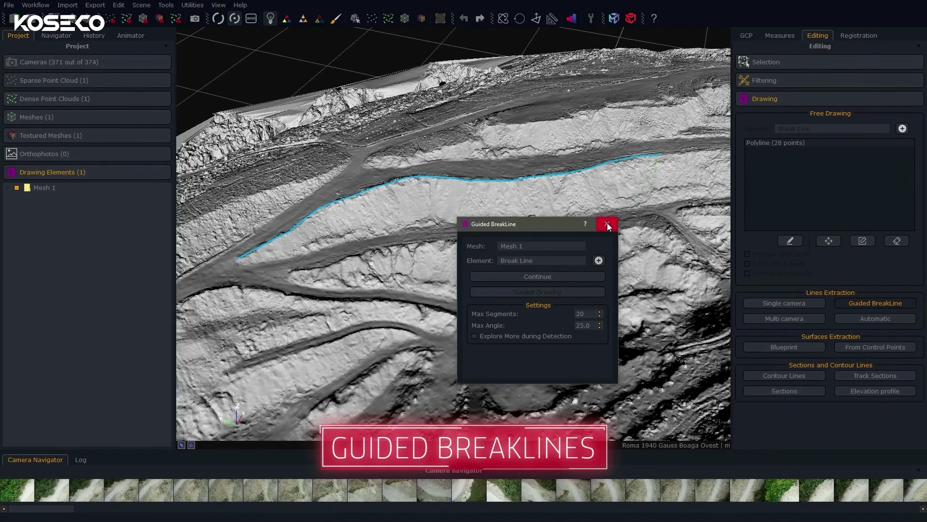
left_click(607, 224)
- Add the Break Line (4) element on Mesh 1 and trace it along the edge of the quarry road
mouse_move(569, 196)
left_mouse_down()
mouse_move(663, 215)
mouse_move(572, 210)
mouse_move(590, 240)
mouse_move(549, 248)
mouse_move(574, 268)
left_mouse_up()
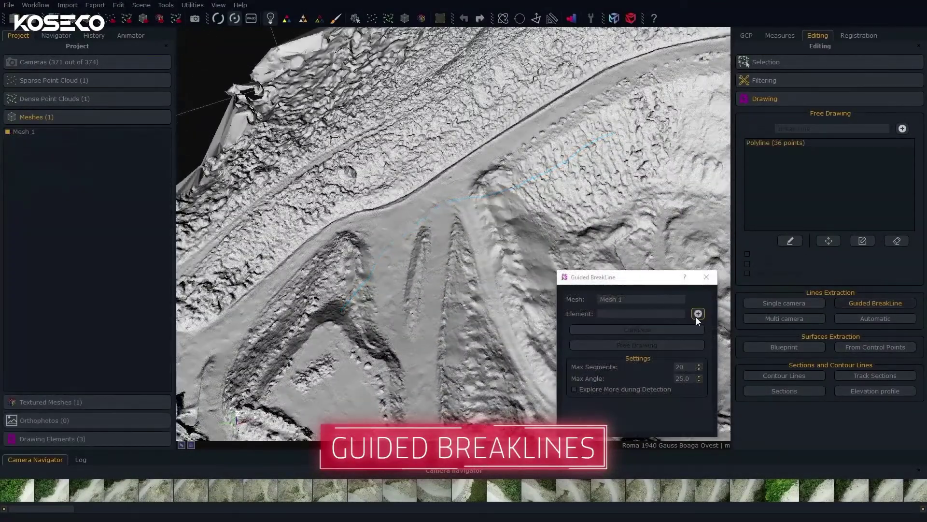
left_click(699, 313)
left_click(653, 371)
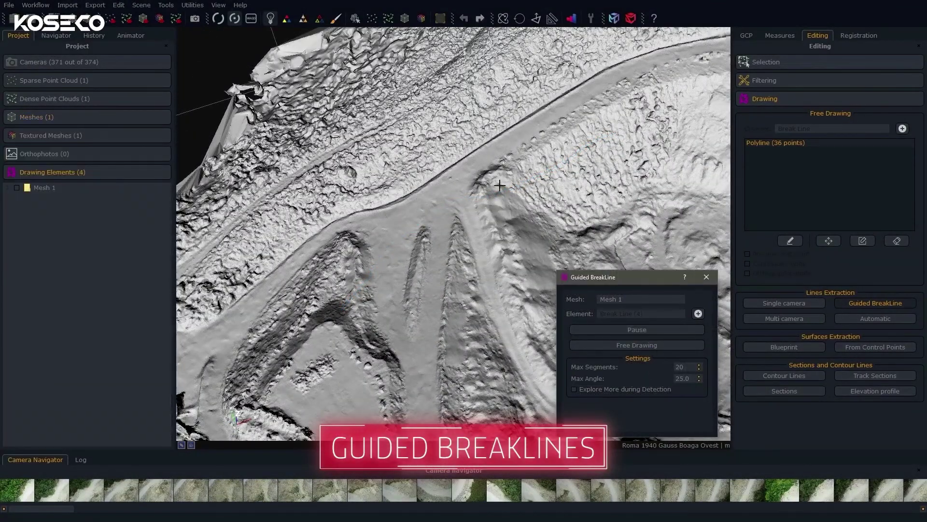
left_click(392, 203)
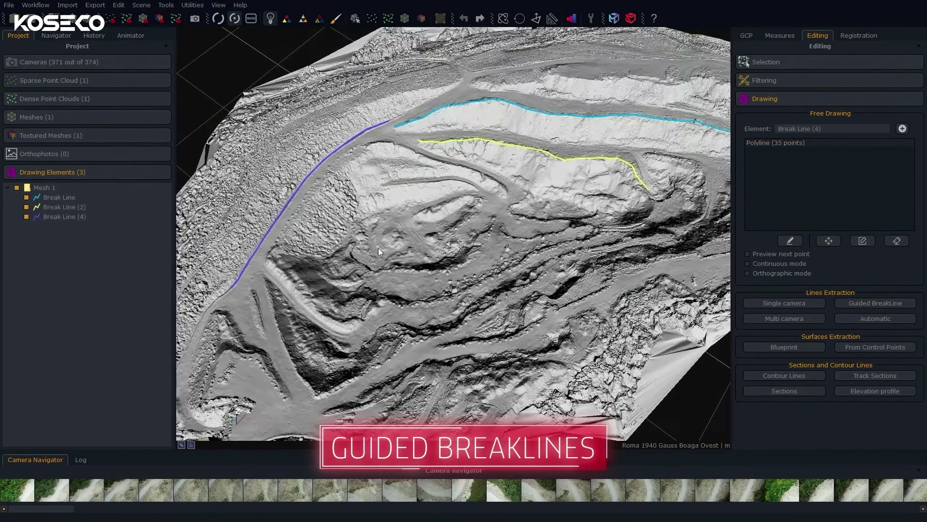
- Hide Mesh 1 in the quarry scene to view the drawn break lines on their own
left_click_drag(379, 248, 424, 198)
scroll(427, 198, "up", 2)
middle_click_drag(427, 198, 421, 283)
scroll(421, 283, "up", 3)
left_click_drag(466, 268, 313, 46)
left_click(66, 118)
left_click(7, 131)
left_click_drag(385, 274, 440, 308)
scroll(390, 277, "up", 2)
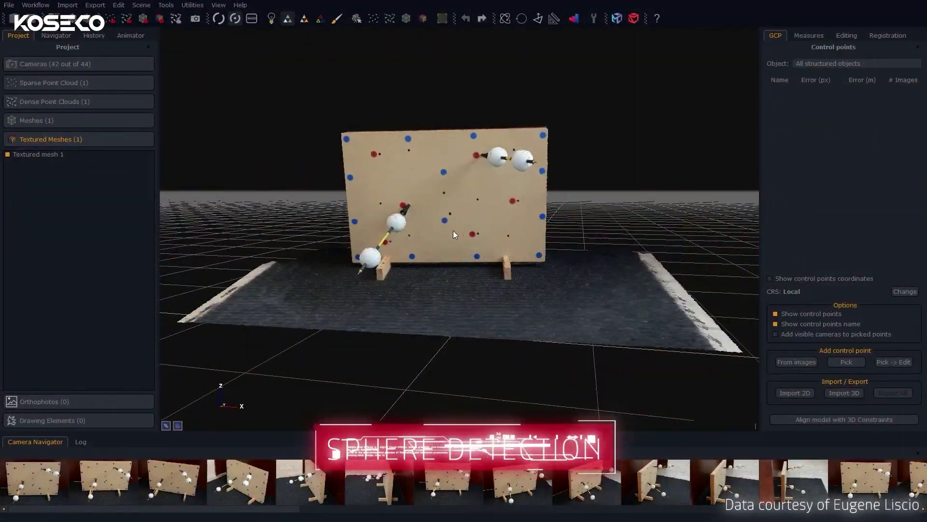
- Add control point GCP 1 from images by detecting the upper sphere of the lower rod in KOR_4659.JPG
mouse_move(453, 232)
left_mouse_down()
mouse_move(505, 193)
mouse_move(446, 213)
mouse_move(465, 229)
mouse_move(480, 210)
mouse_move(447, 247)
left_mouse_up()
scroll(464, 228, "up", 3)
scroll(447, 248, "down", 2)
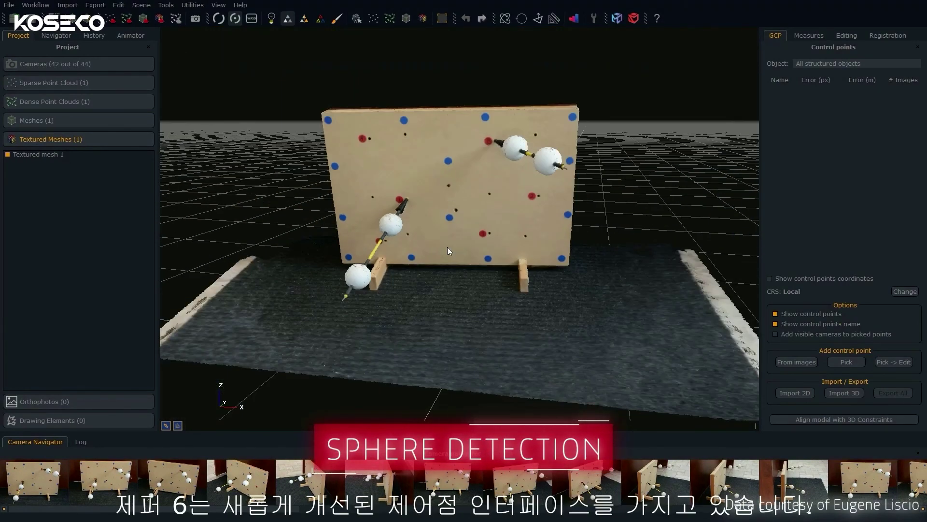
left_click(795, 364)
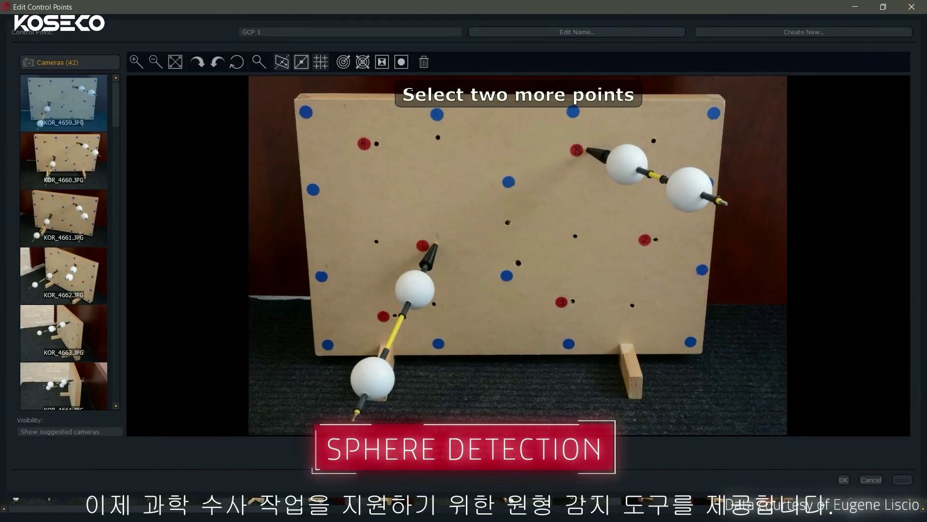
left_click(401, 68)
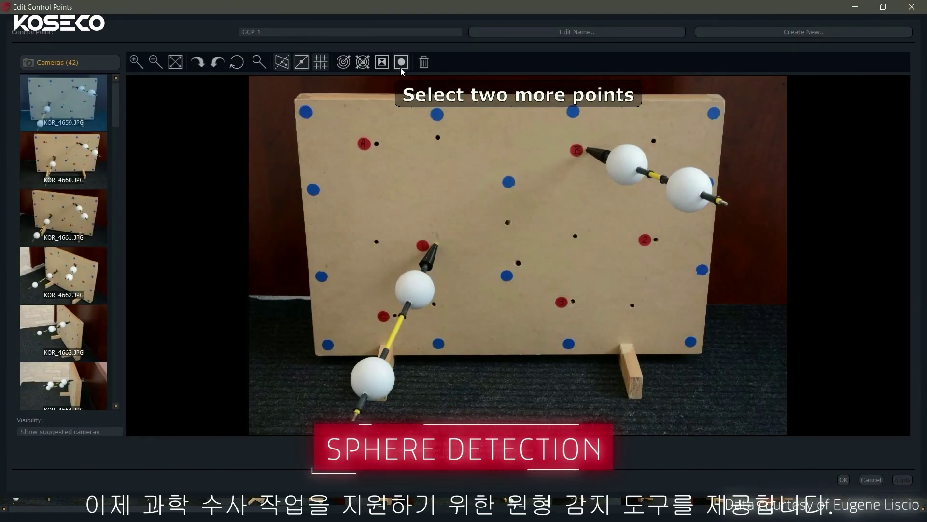
left_click_drag(387, 262, 441, 314)
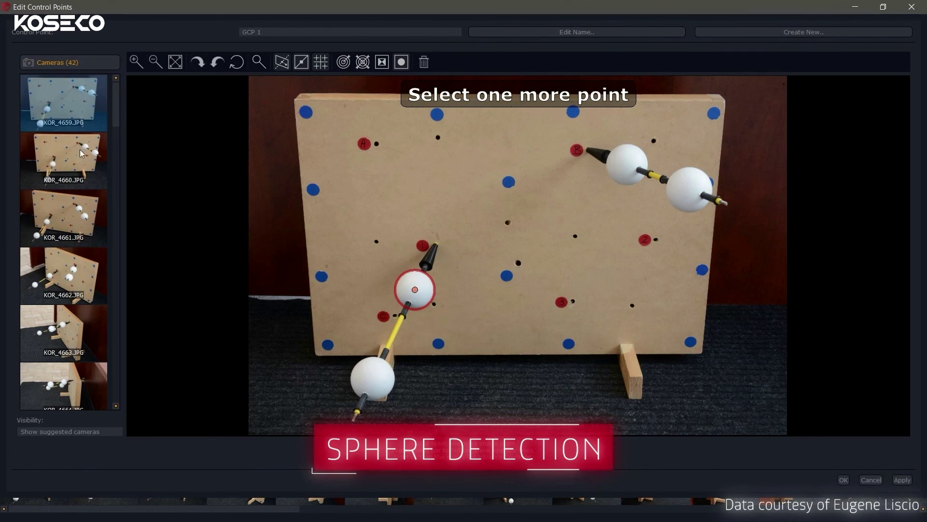
- Detect the same sphere in KOR_4660.JPG as the second GCP 1 observation and accept the control point
left_click(89, 163)
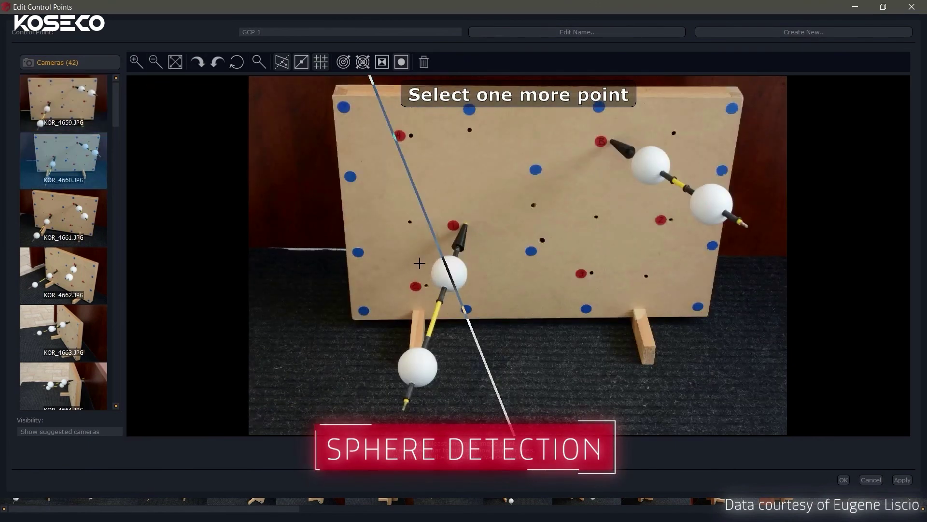
left_click_drag(426, 251, 476, 294)
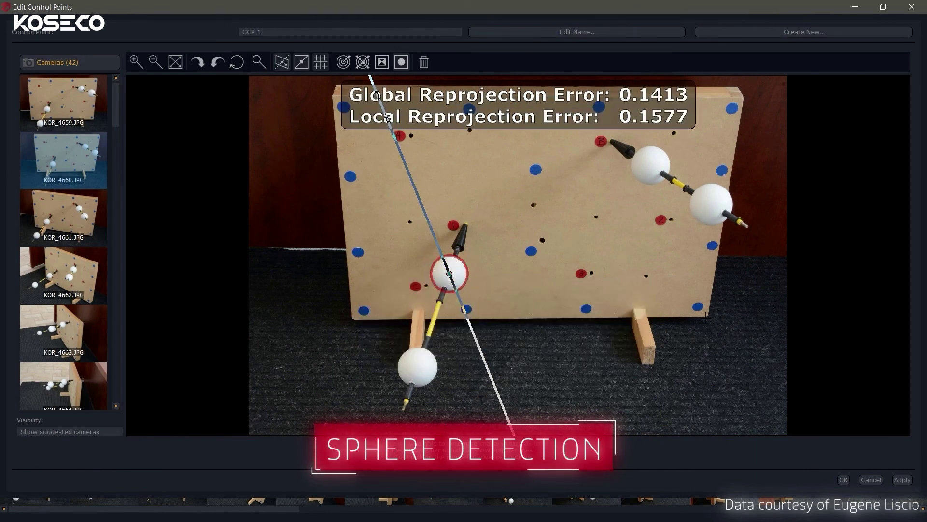
left_click(843, 480)
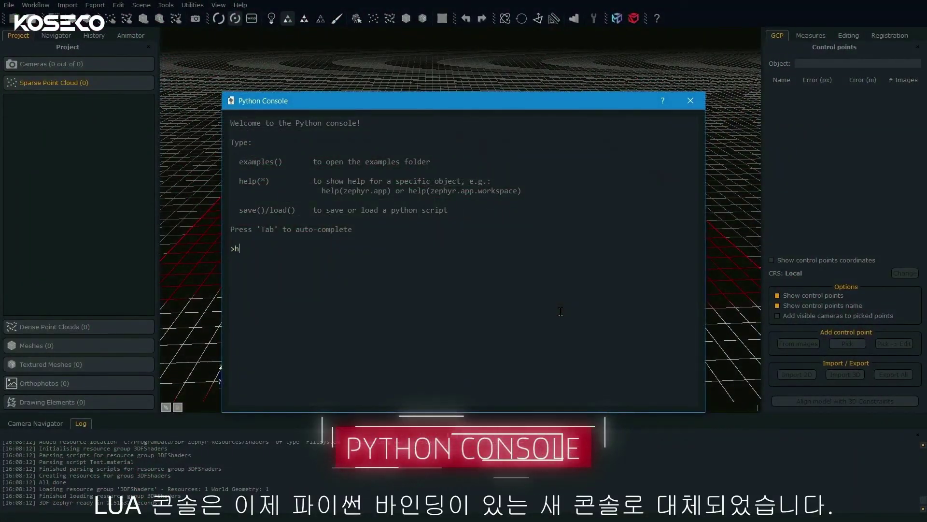
- Run help(zephyr.app.workspace) in the Python console and review the workspace class documentation from its beginning
type("help(zephyr.app")
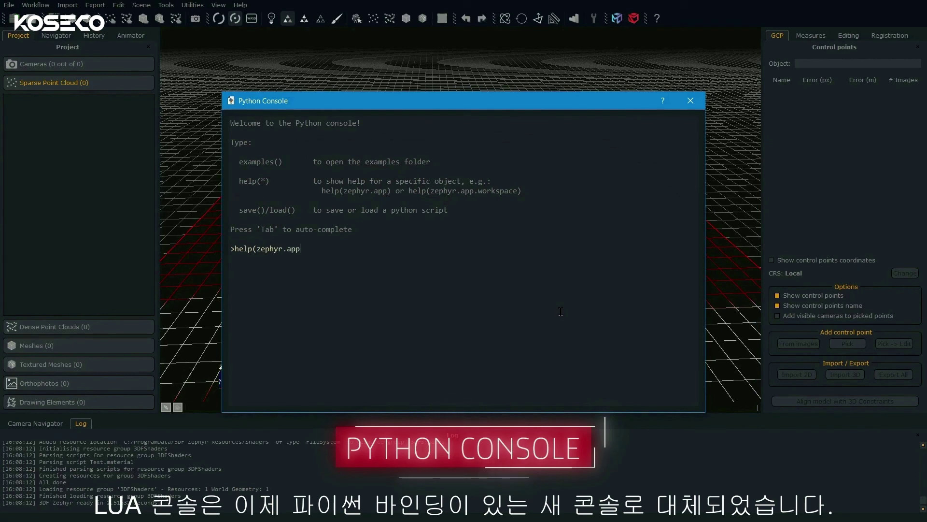
type(".workspace)")
key("Return")
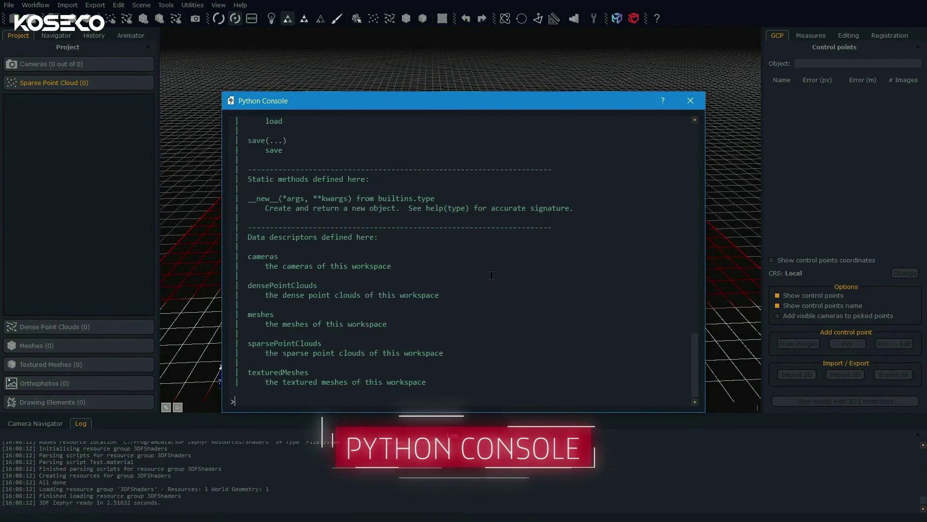
left_click_drag(695, 354, 698, 166)
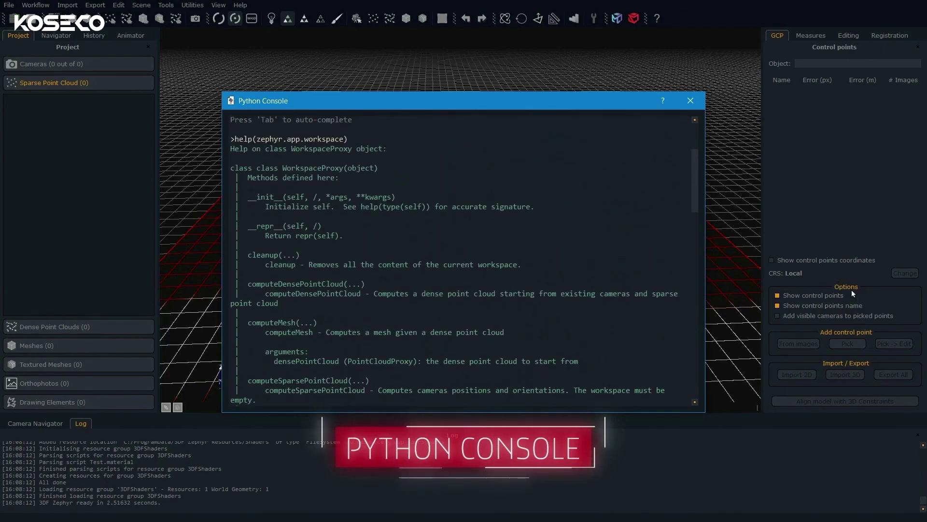